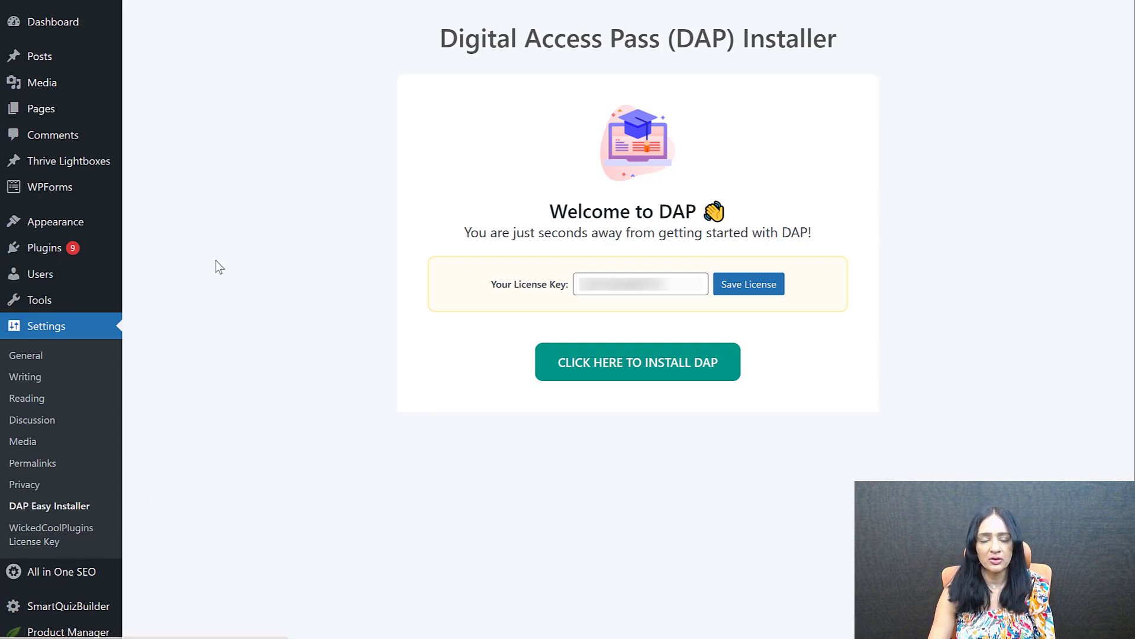
Run the DAP installation from the DAP Easy Installer settings page and open the DAP dashboard.
{"action": "left_click", "coordinate": [33, 527]}
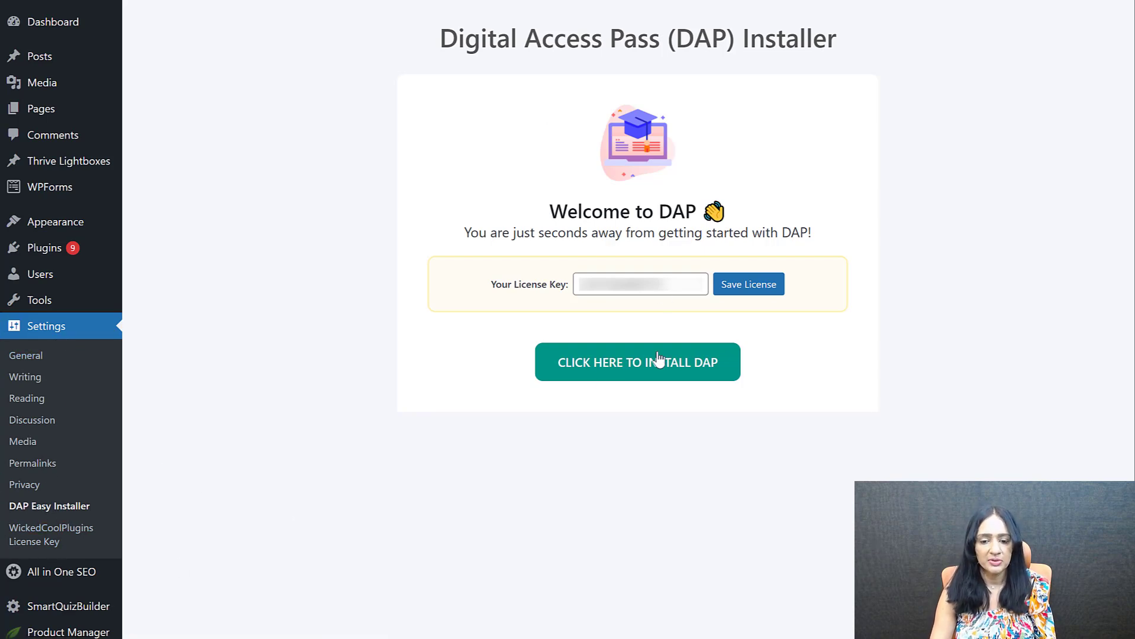
{"action": "left_click", "coordinate": [648, 382]}
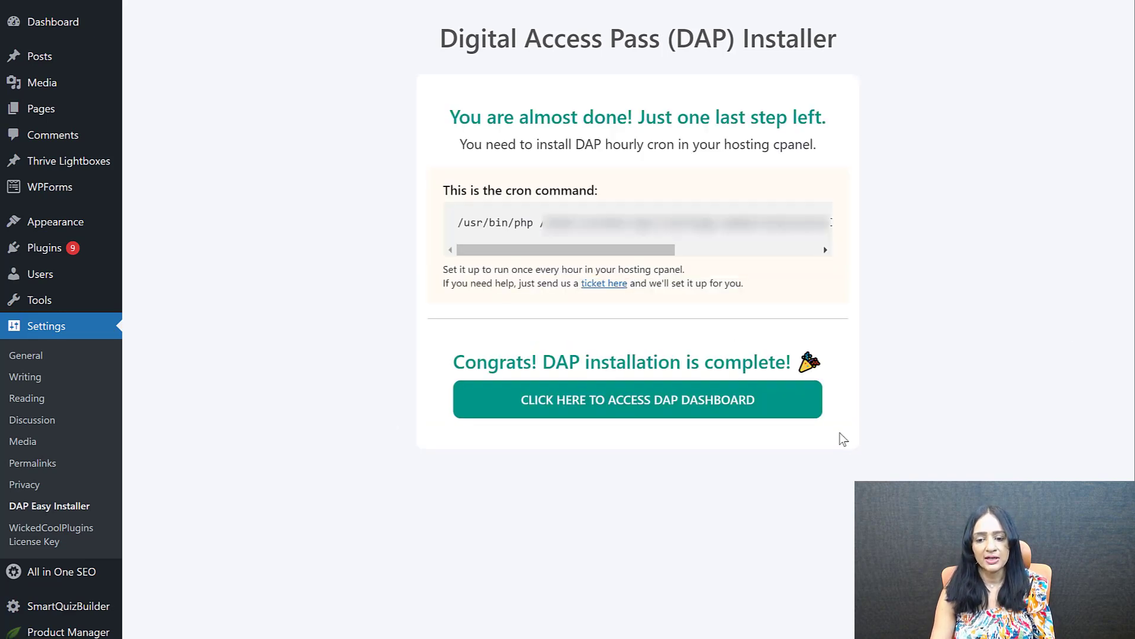
{"action": "left_click", "coordinate": [652, 402]}
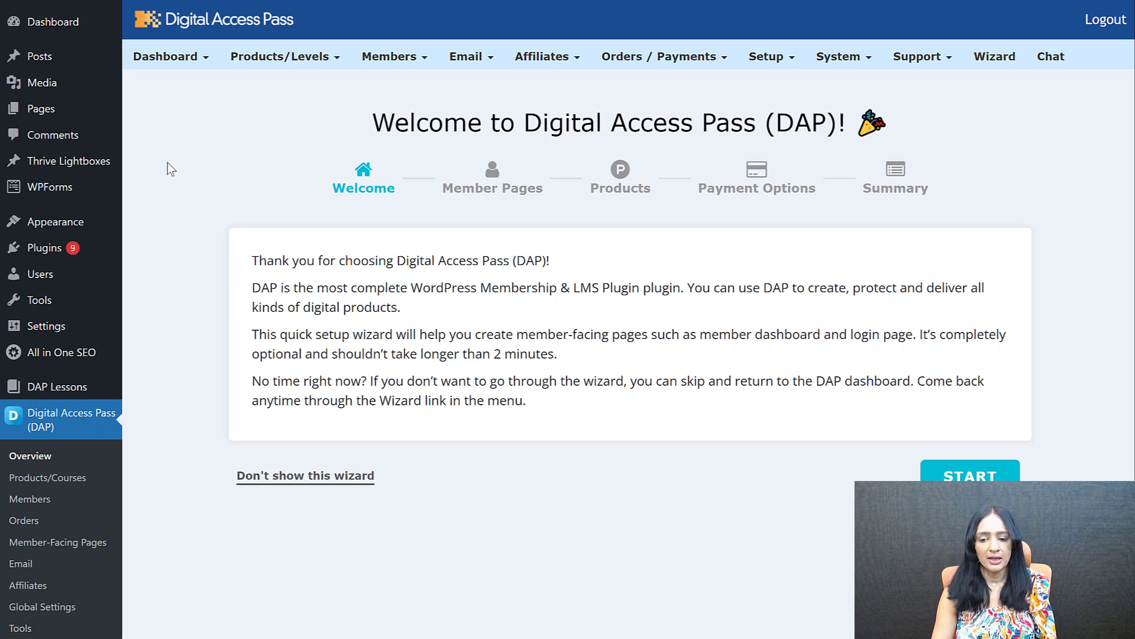
On the demo site, open the memberhome dashboard in the Member Dashboard Customizer and examine its course and product sections and customization options.
{"action": "left_click", "coordinate": [257, 482]}
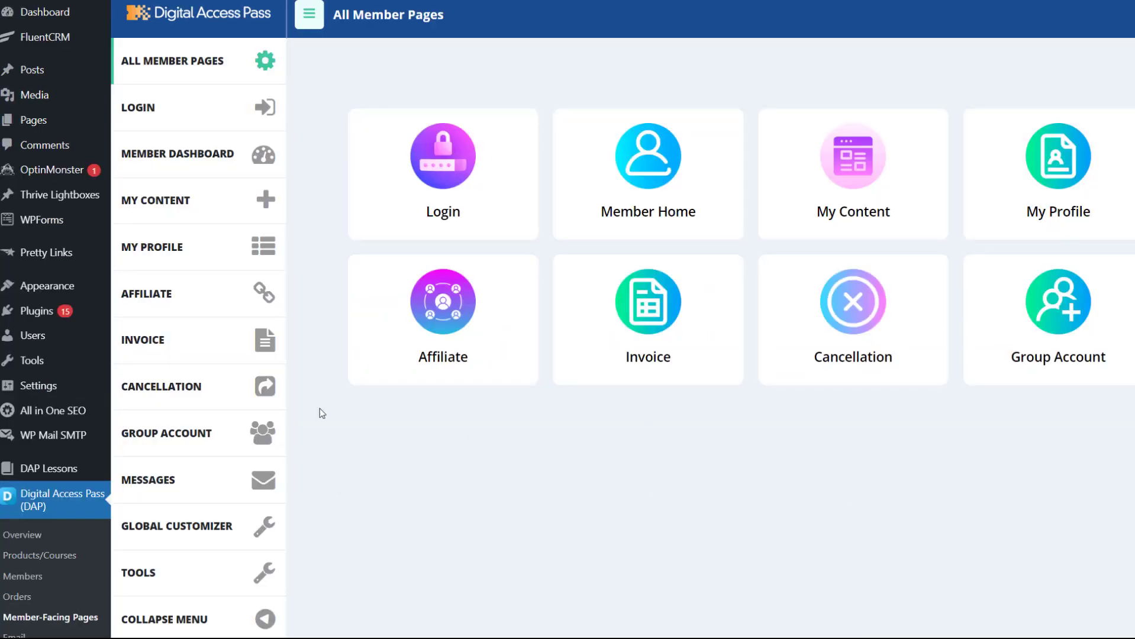
{"action": "scroll", "coordinate": [69, 482], "scroll_direction": "down", "scroll_amount": 2}
{"action": "scroll", "coordinate": [59, 408], "scroll_direction": "up", "scroll_amount": 2}
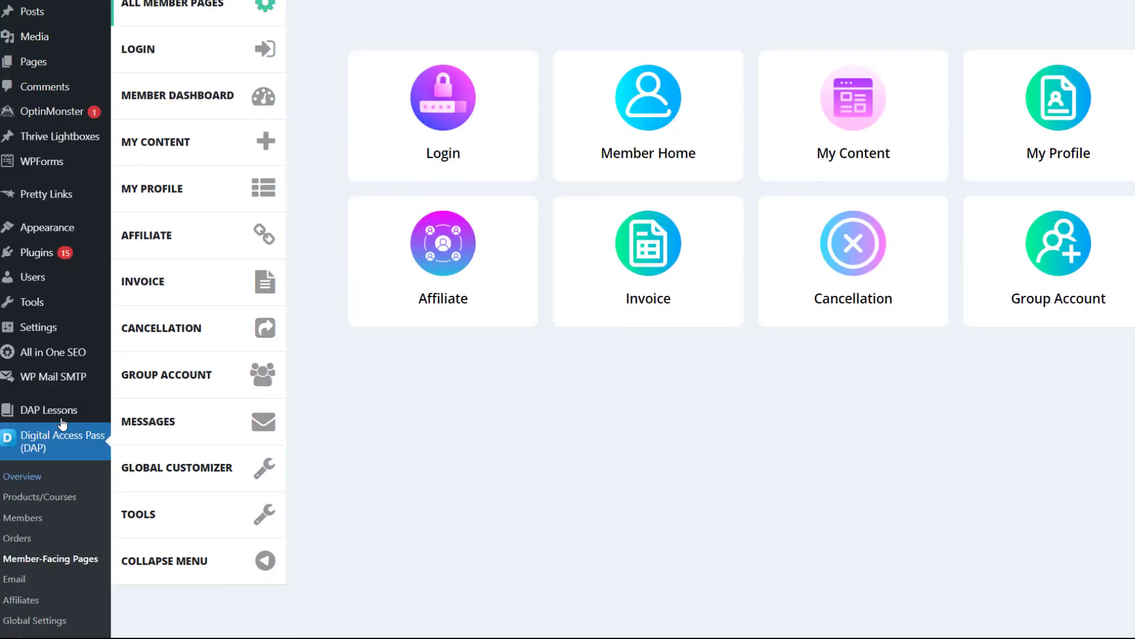
{"action": "scroll", "coordinate": [65, 516], "scroll_direction": "down", "scroll_amount": 1}
{"action": "scroll", "coordinate": [573, 528], "scroll_direction": "up", "scroll_amount": 1}
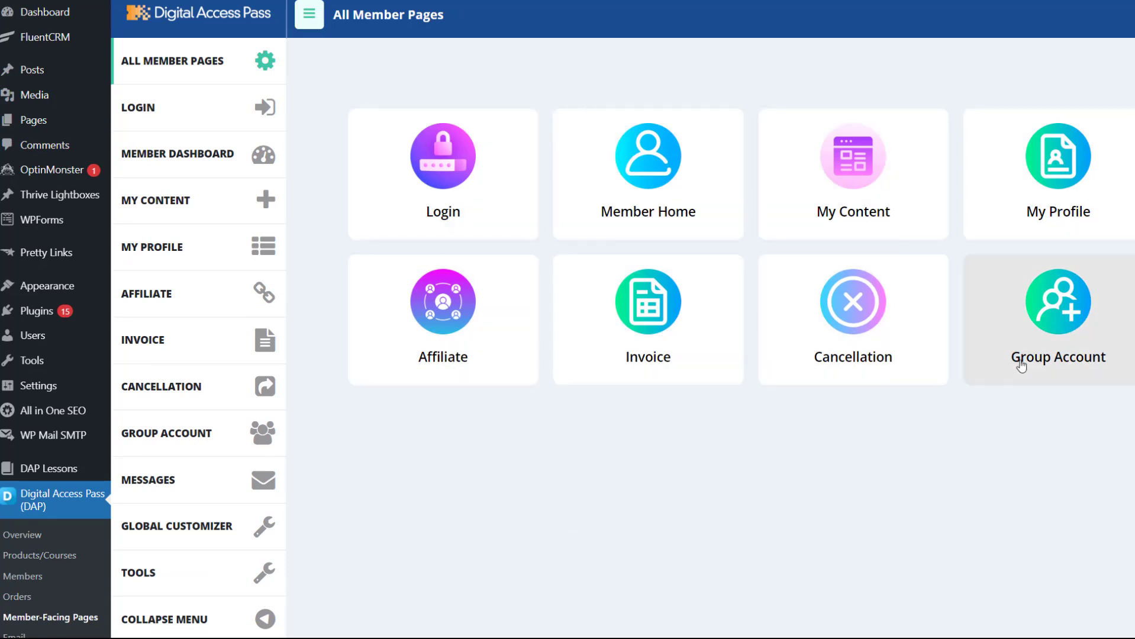
{"action": "left_click", "coordinate": [646, 191]}
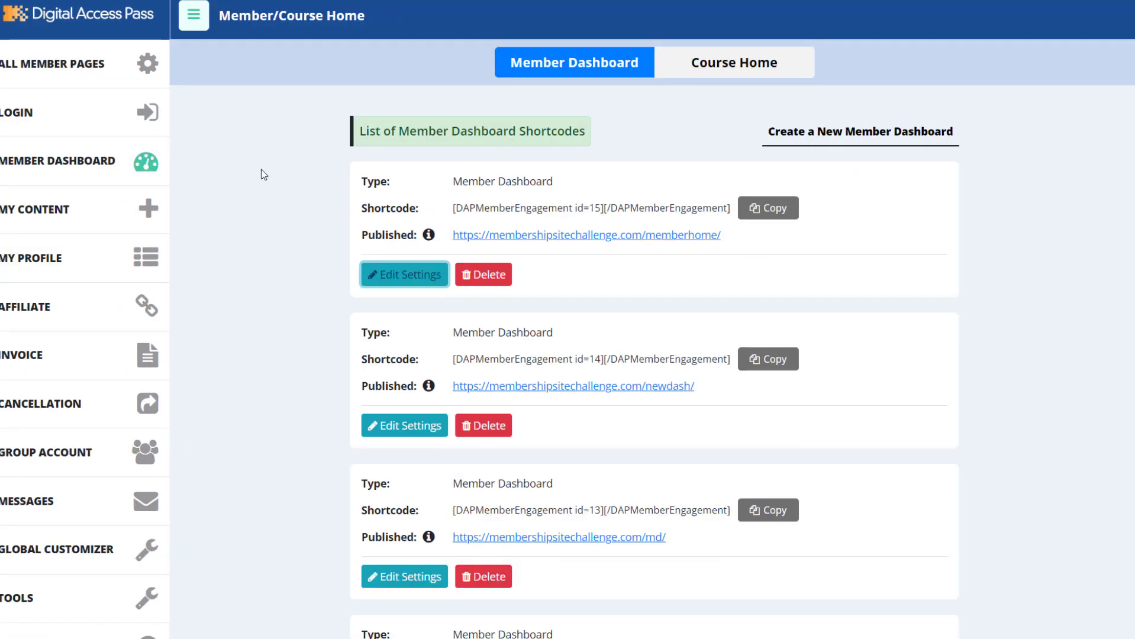
{"action": "left_click", "coordinate": [430, 294]}
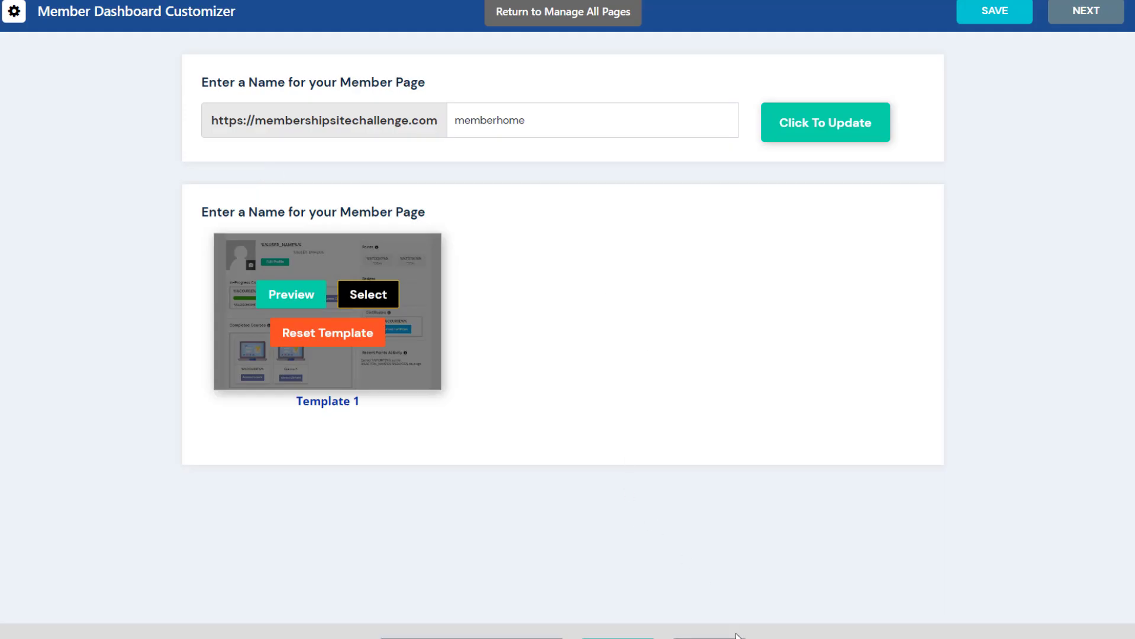
{"action": "left_click", "coordinate": [713, 638]}
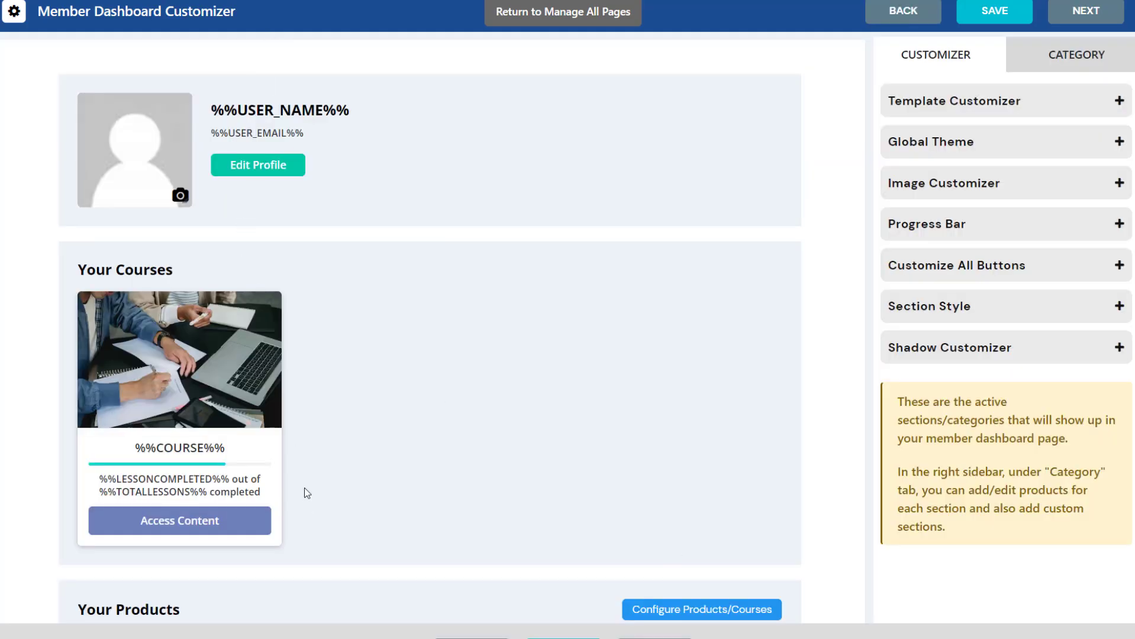
{"action": "scroll", "coordinate": [520, 373], "scroll_direction": "down", "scroll_amount": 5}
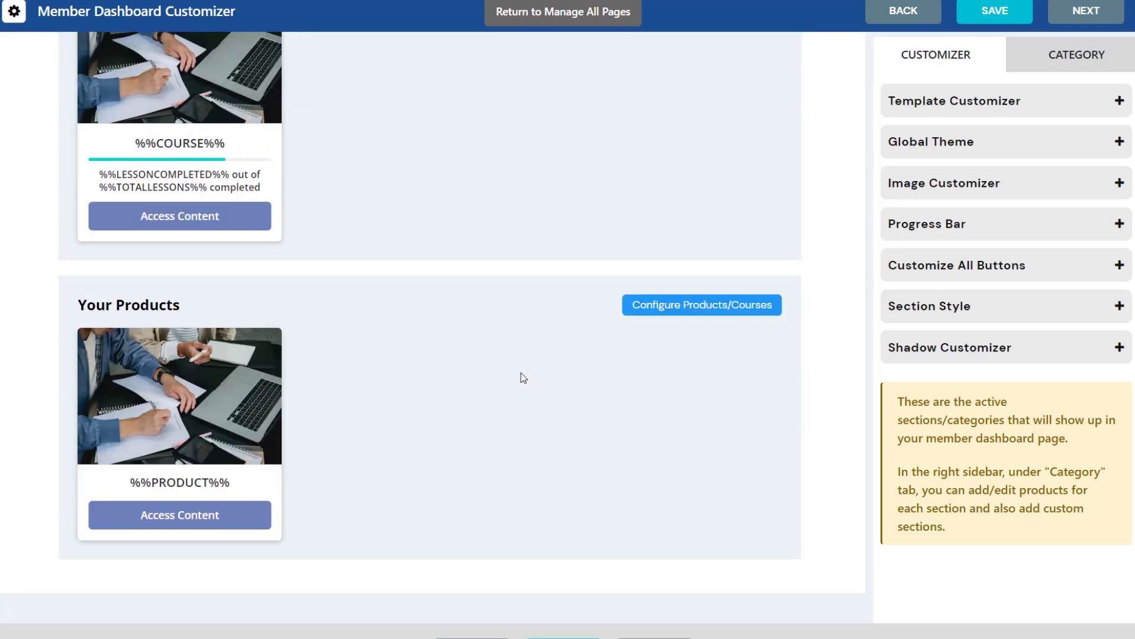
{"action": "scroll", "coordinate": [521, 372], "scroll_direction": "up", "scroll_amount": 5}
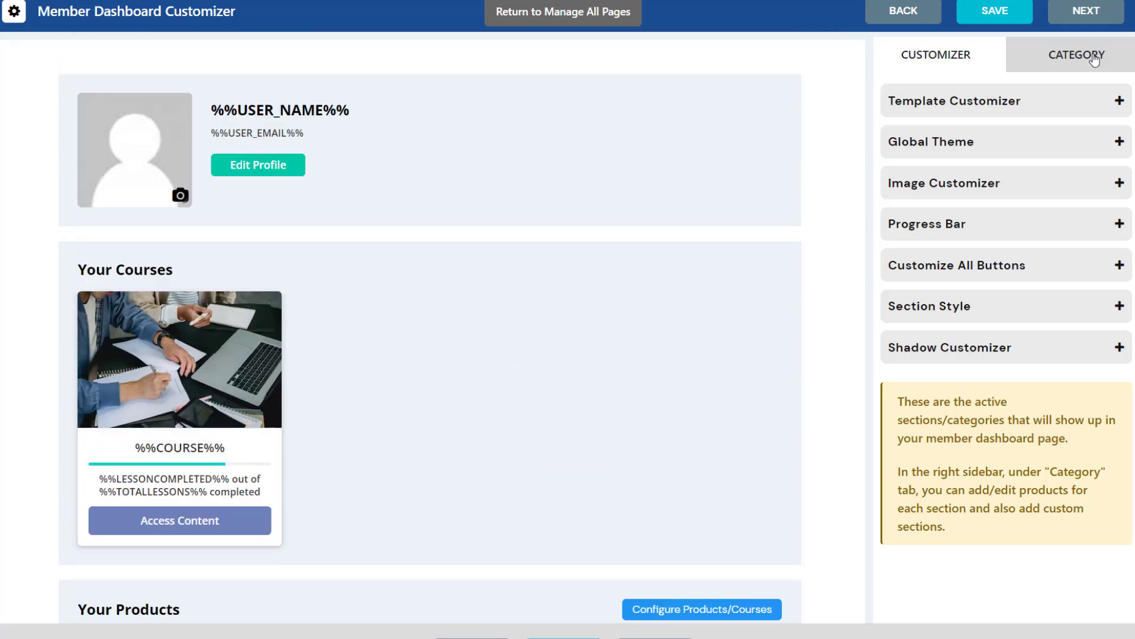
{"action": "left_click", "coordinate": [1089, 59]}
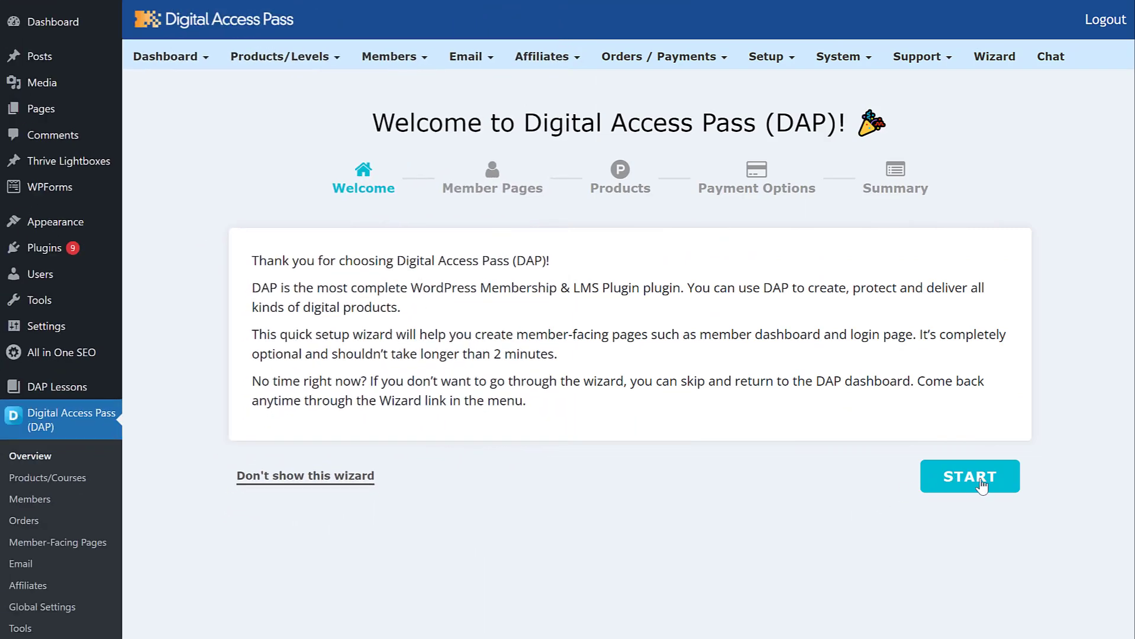
Start the DAP setup wizard and choose the Login, Member Dashboard, My Content, My Account and Error pages for creation.
{"action": "left_click", "coordinate": [980, 484]}
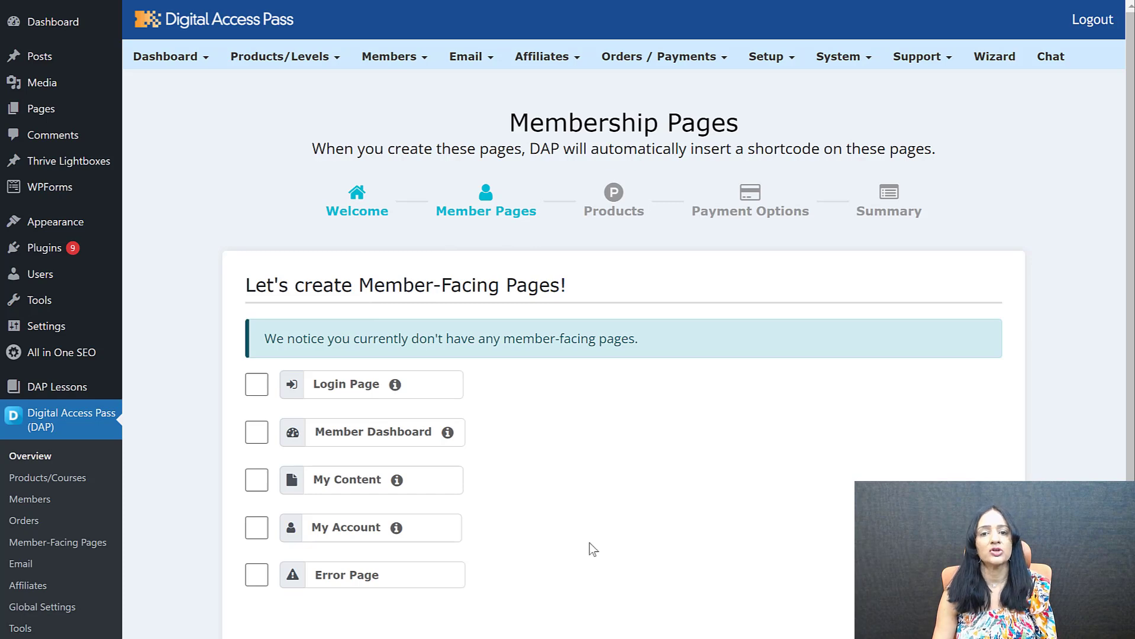
{"action": "left_click", "coordinate": [264, 388]}
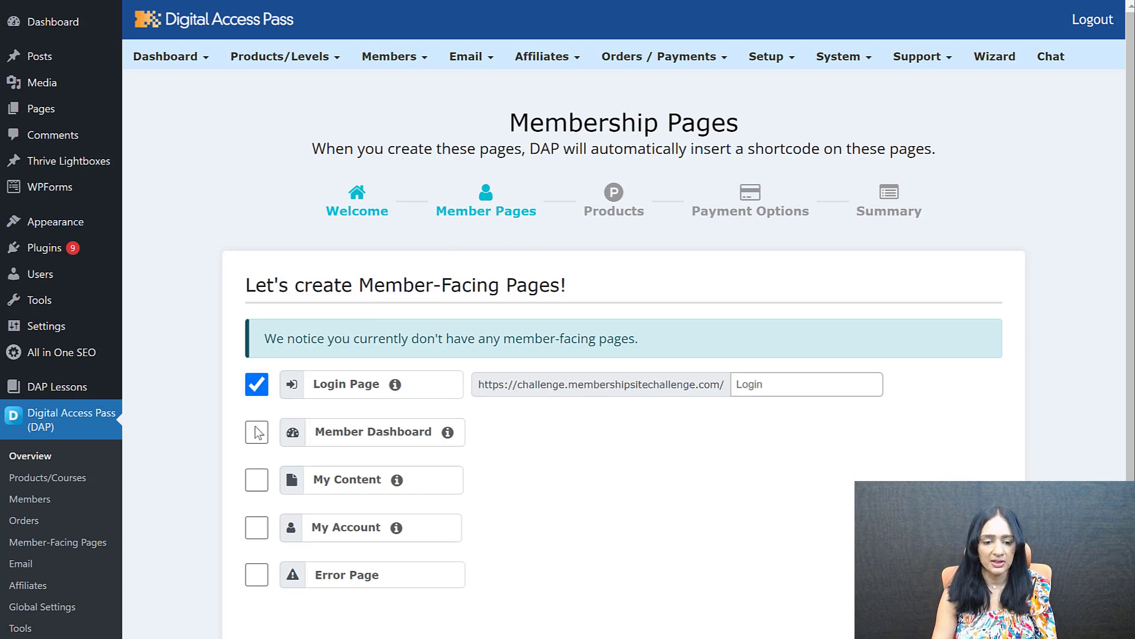
{"action": "left_click", "coordinate": [258, 437]}
{"action": "left_click", "coordinate": [258, 482]}
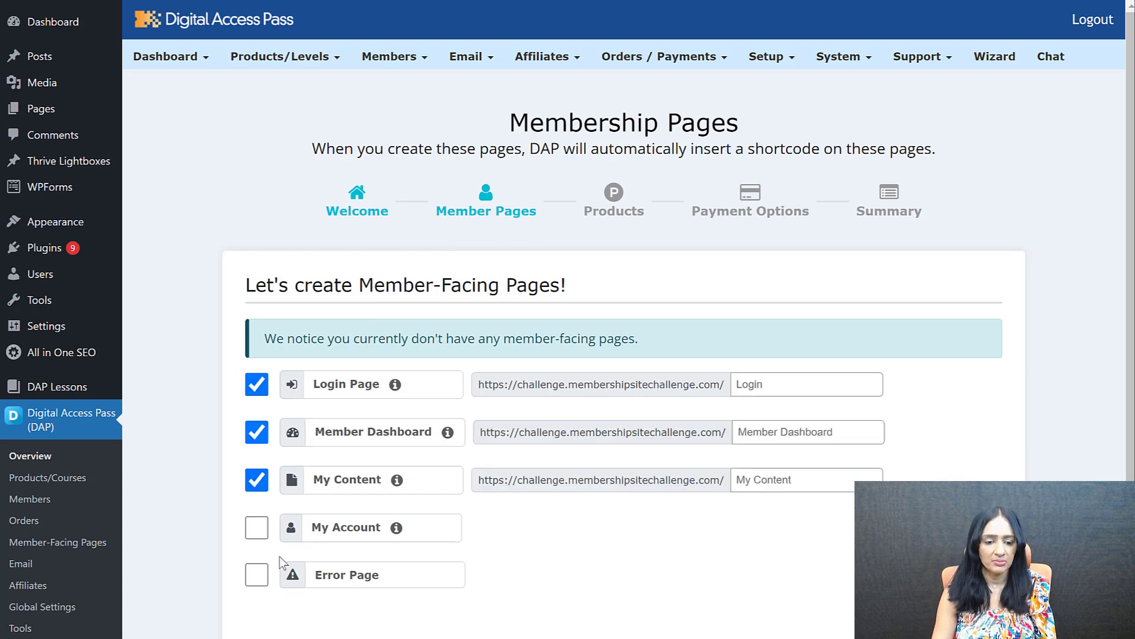
{"action": "left_click", "coordinate": [262, 533]}
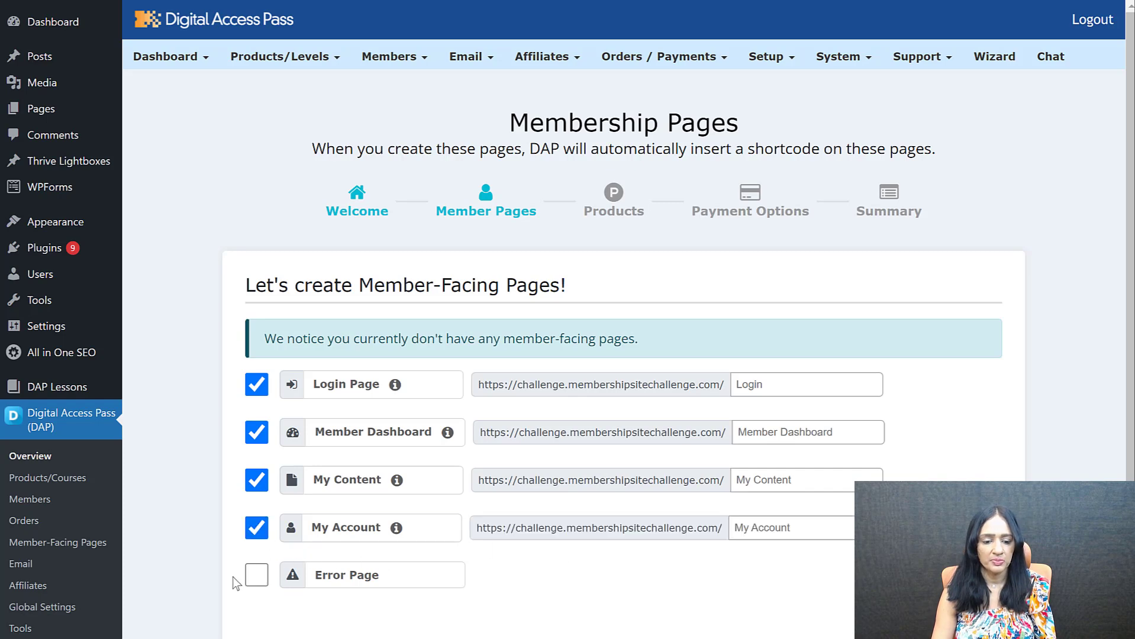
{"action": "left_click", "coordinate": [256, 577]}
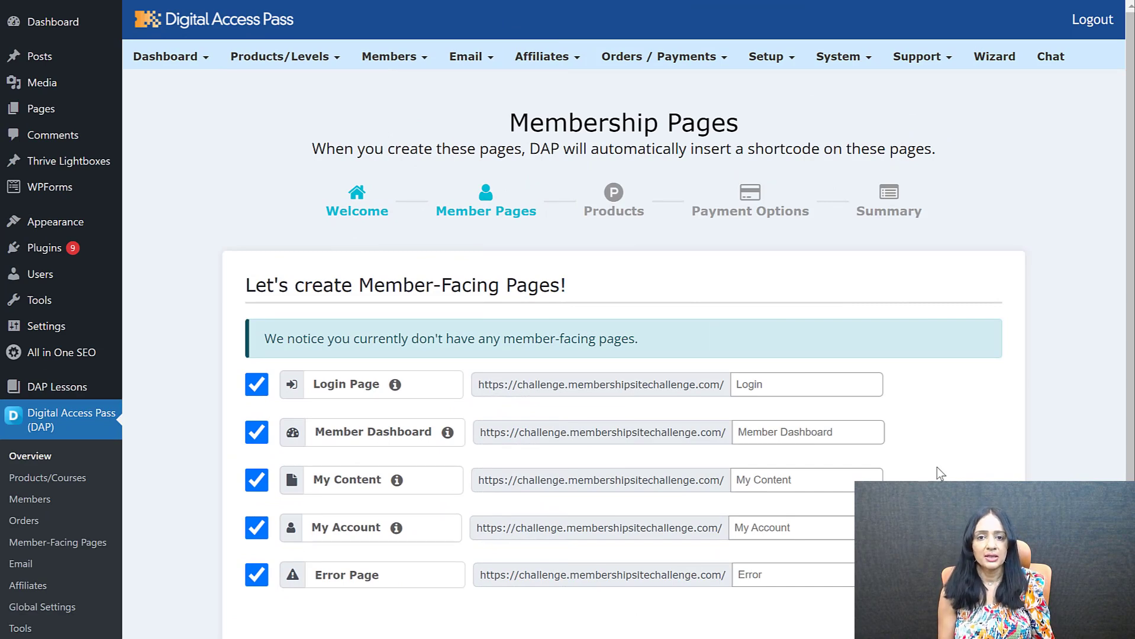
{"action": "scroll", "coordinate": [190, 527], "scroll_direction": "down", "scroll_amount": 1}
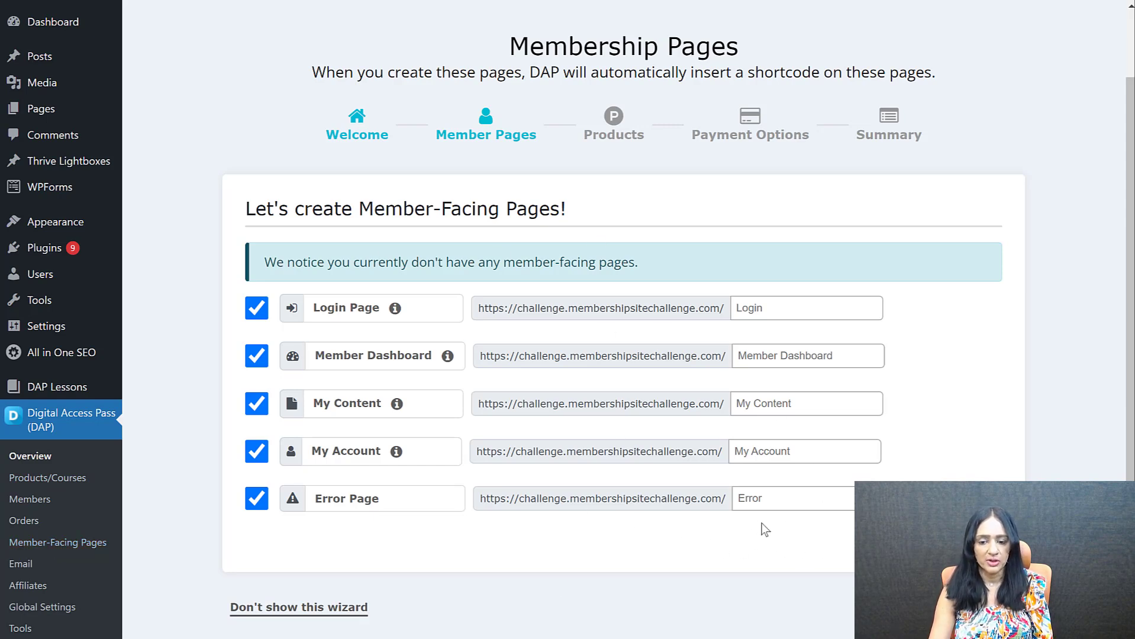
Set the Login Page address to login and the Member Dashboard address to member-home.
{"action": "left_click", "coordinate": [29, 547]}
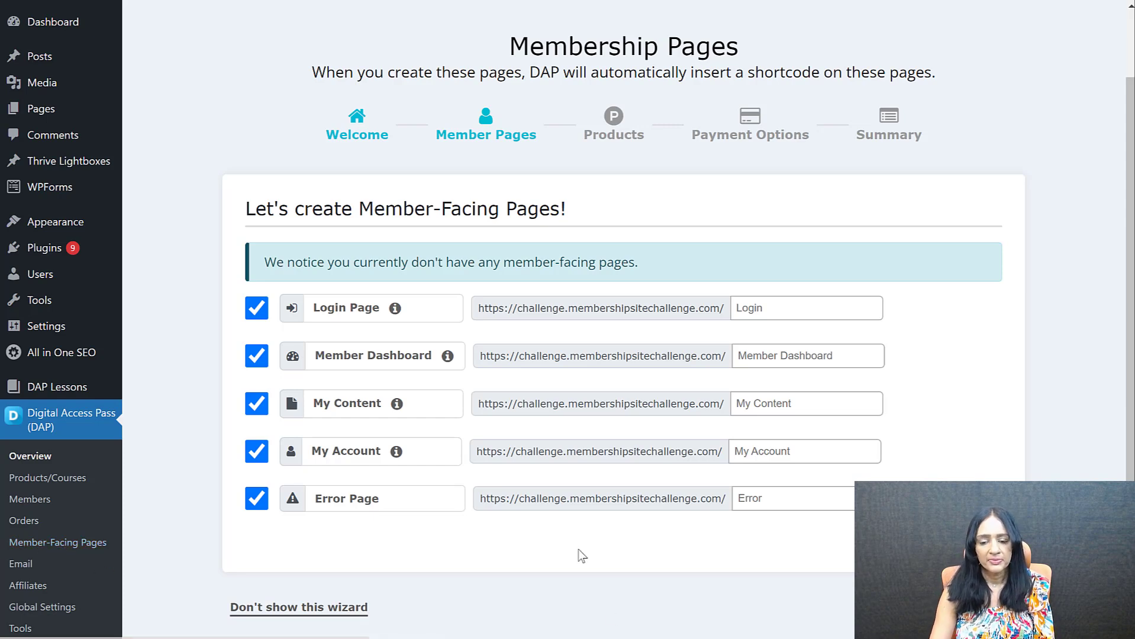
{"action": "left_click", "coordinate": [840, 308]}
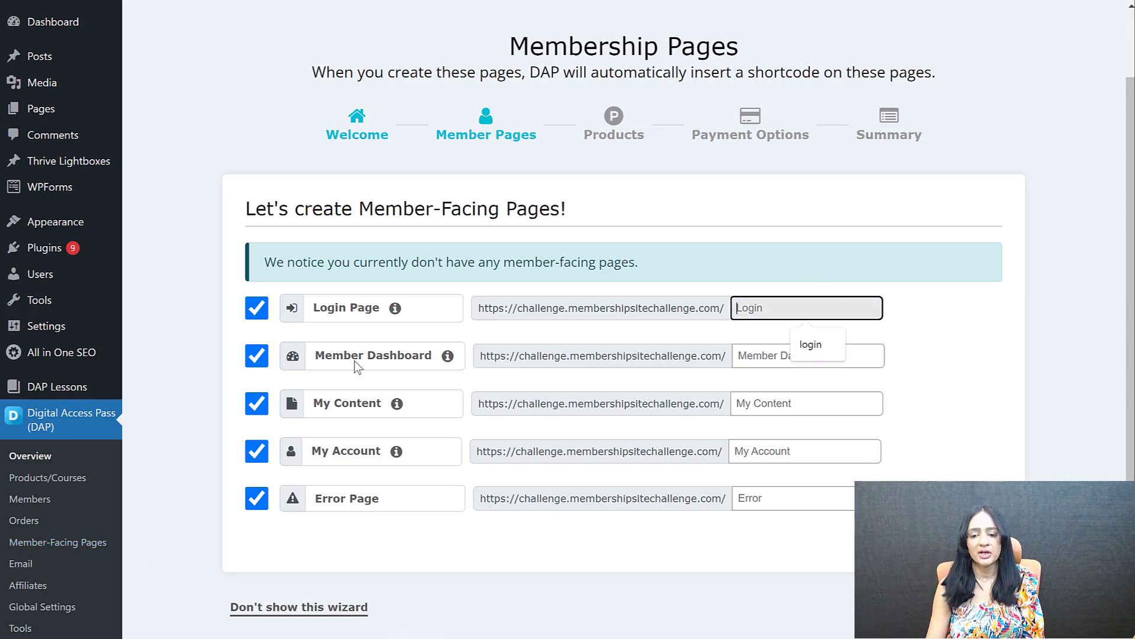
{"action": "left_click", "coordinate": [817, 347]}
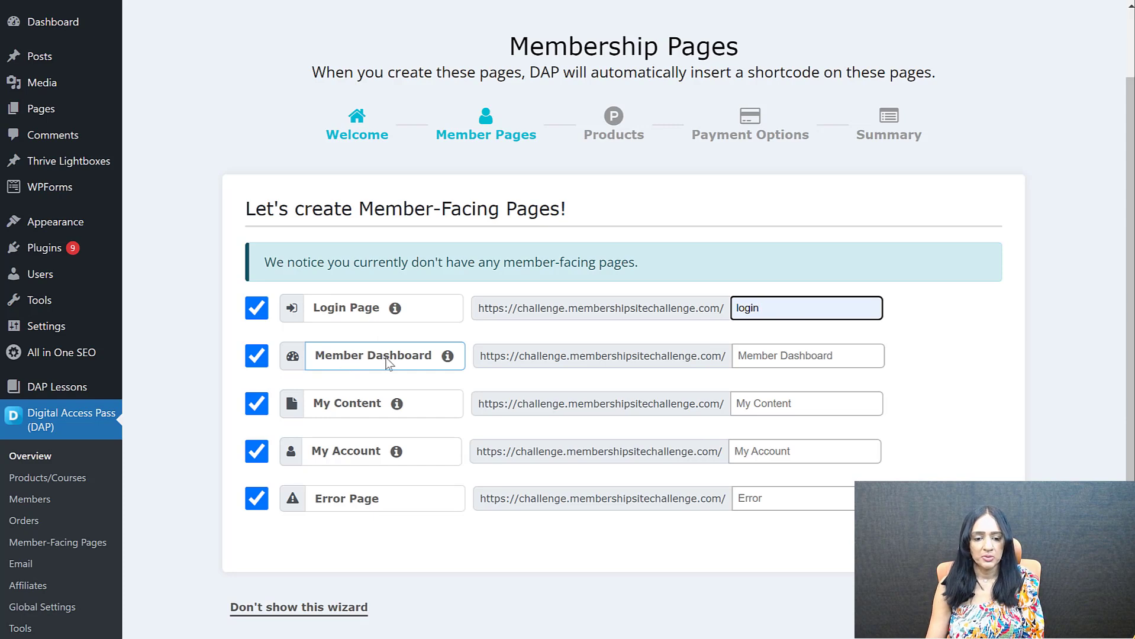
{"action": "left_click", "coordinate": [868, 355]}
{"action": "left_click", "coordinate": [851, 396]}
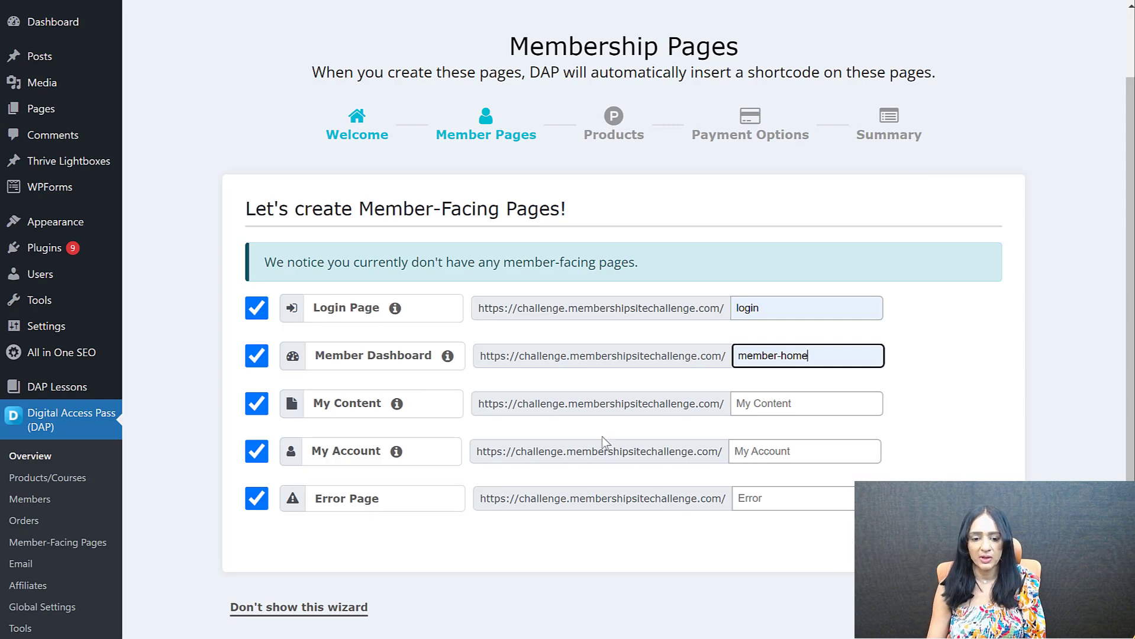
Set the My Content, My Account and Error Page addresses to my-content, my-profile and error, and create the member pages.
{"action": "left_click", "coordinate": [737, 411]}
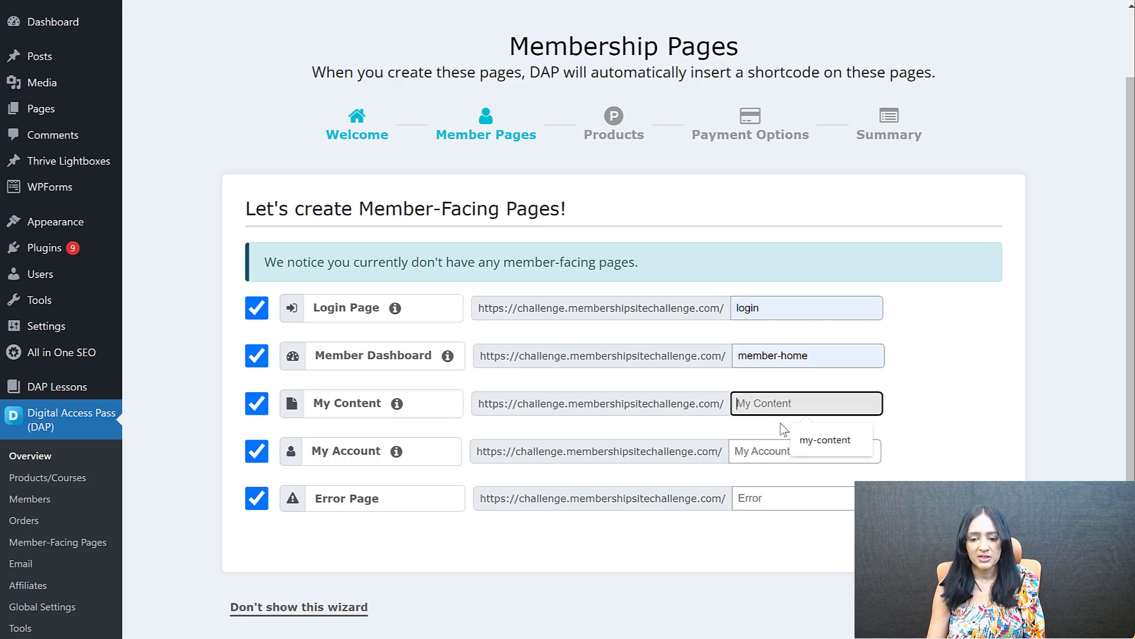
{"action": "left_click", "coordinate": [825, 440]}
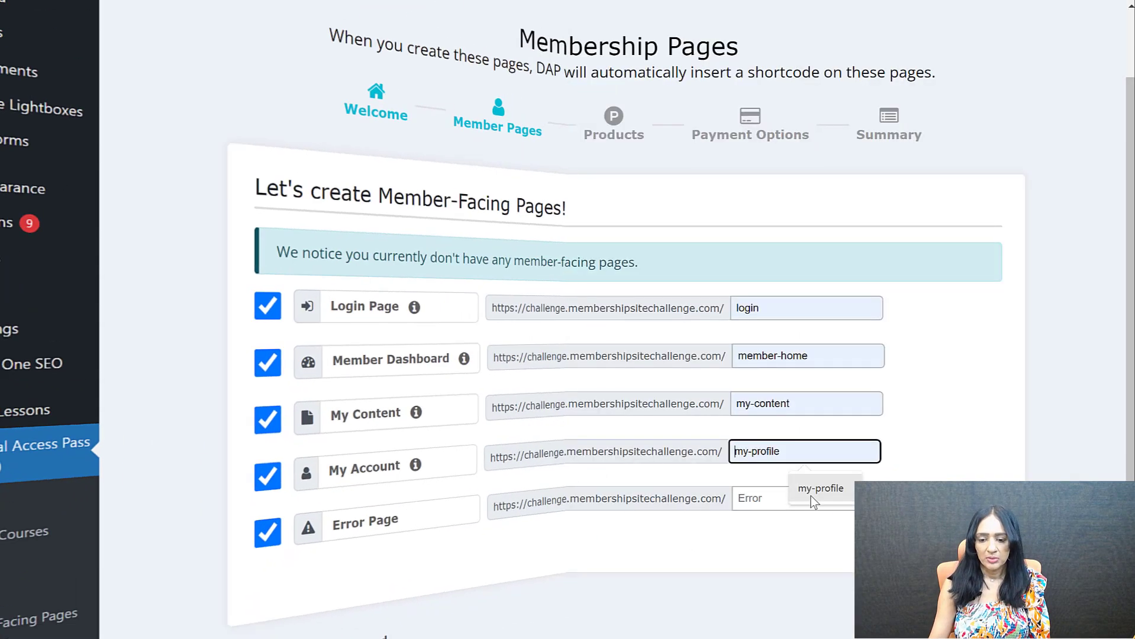
{"action": "left_click", "coordinate": [810, 495]}
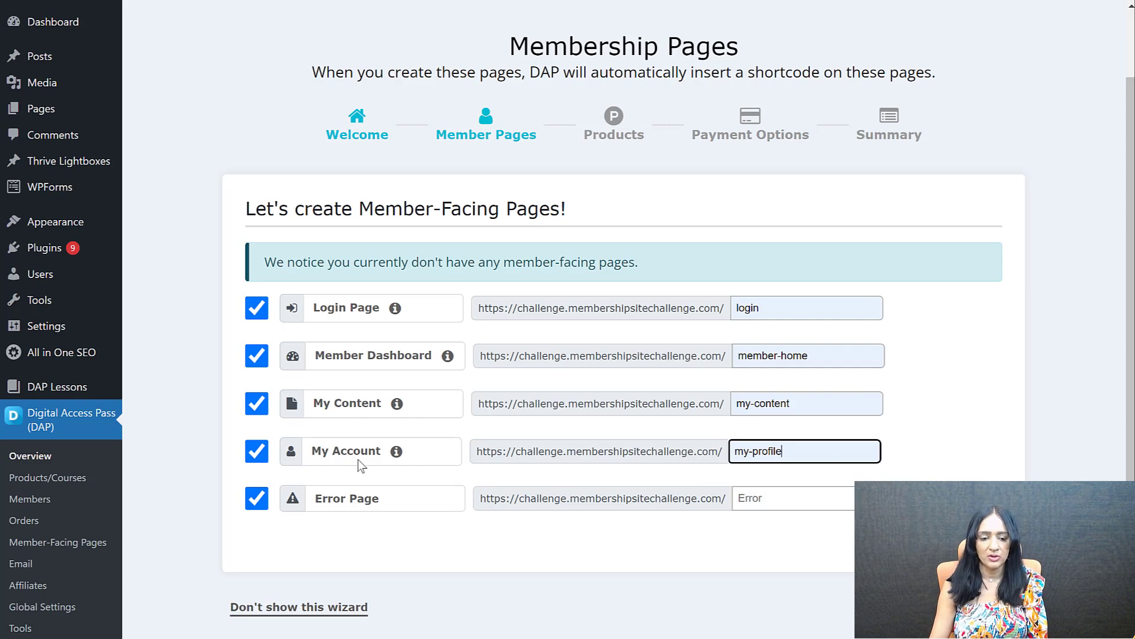
{"action": "left_click", "coordinate": [782, 497]}
{"action": "left_click", "coordinate": [819, 538]}
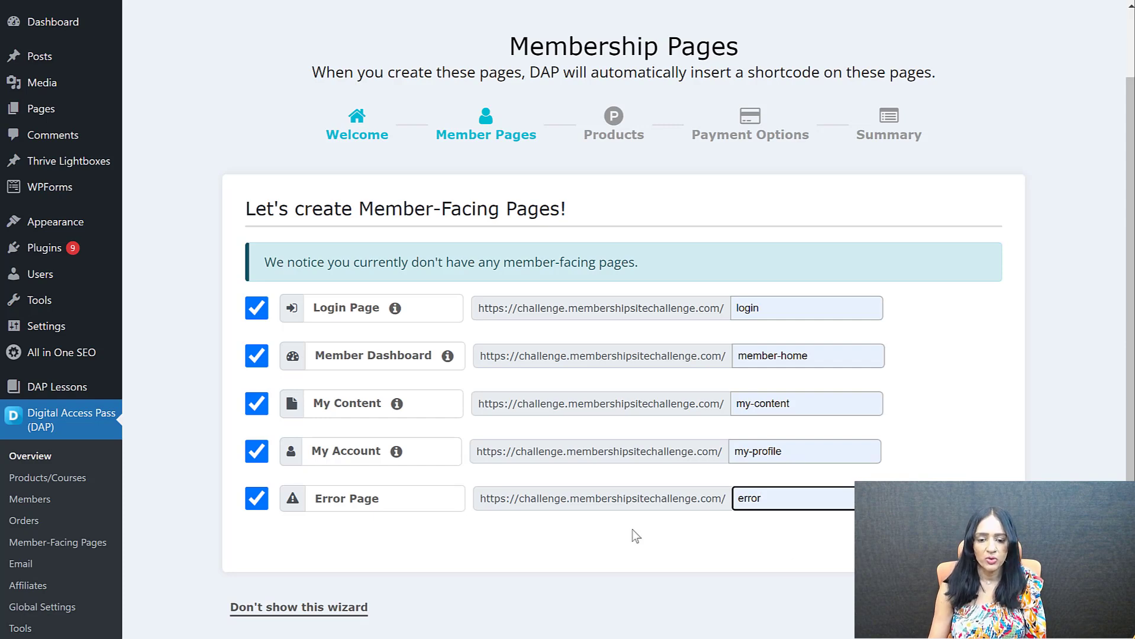
{"action": "left_click", "coordinate": [730, 231]}
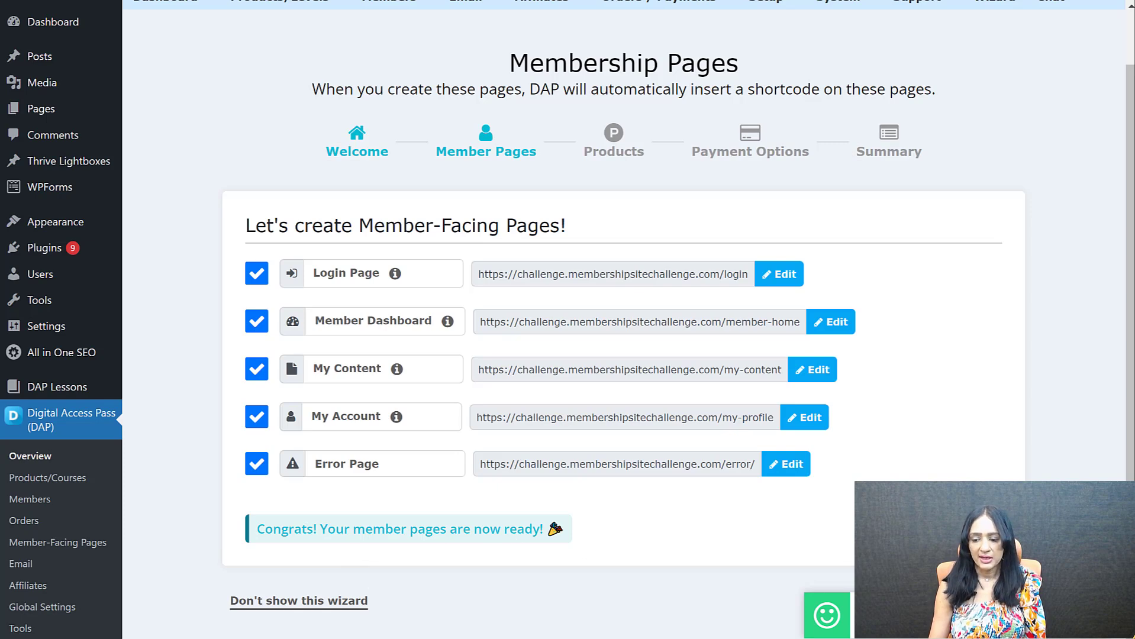
Advance the wizard to Products and examine the online course, digital product, membership, user flow and documentation topics.
{"action": "left_click", "coordinate": [987, 601]}
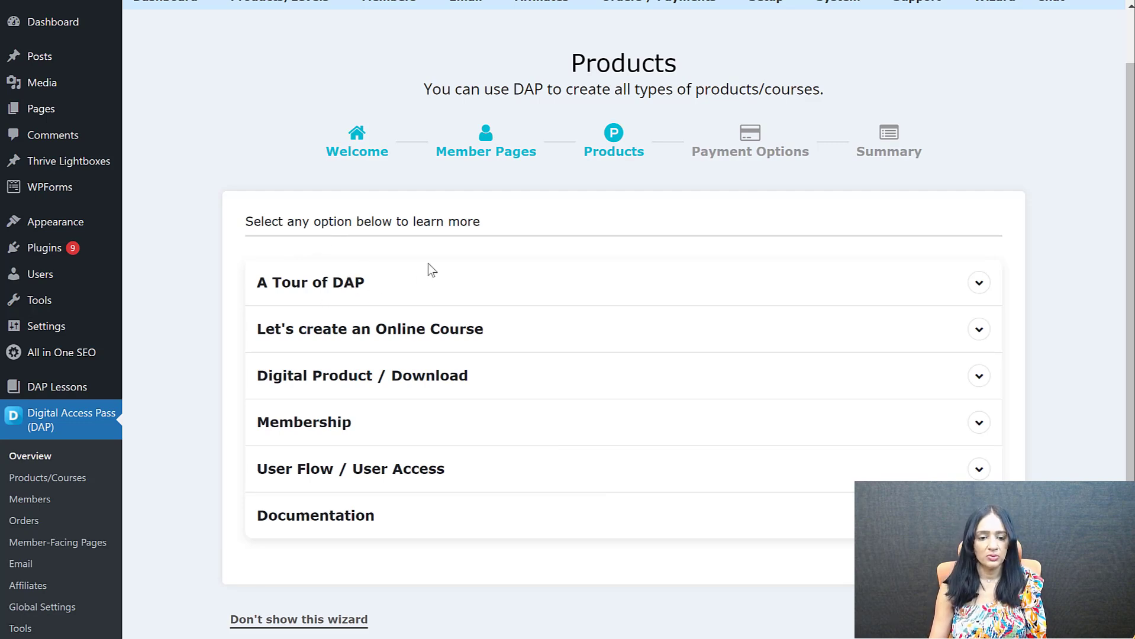
{"action": "left_click", "coordinate": [352, 337]}
{"action": "scroll", "coordinate": [473, 379], "scroll_direction": "down", "scroll_amount": 6}
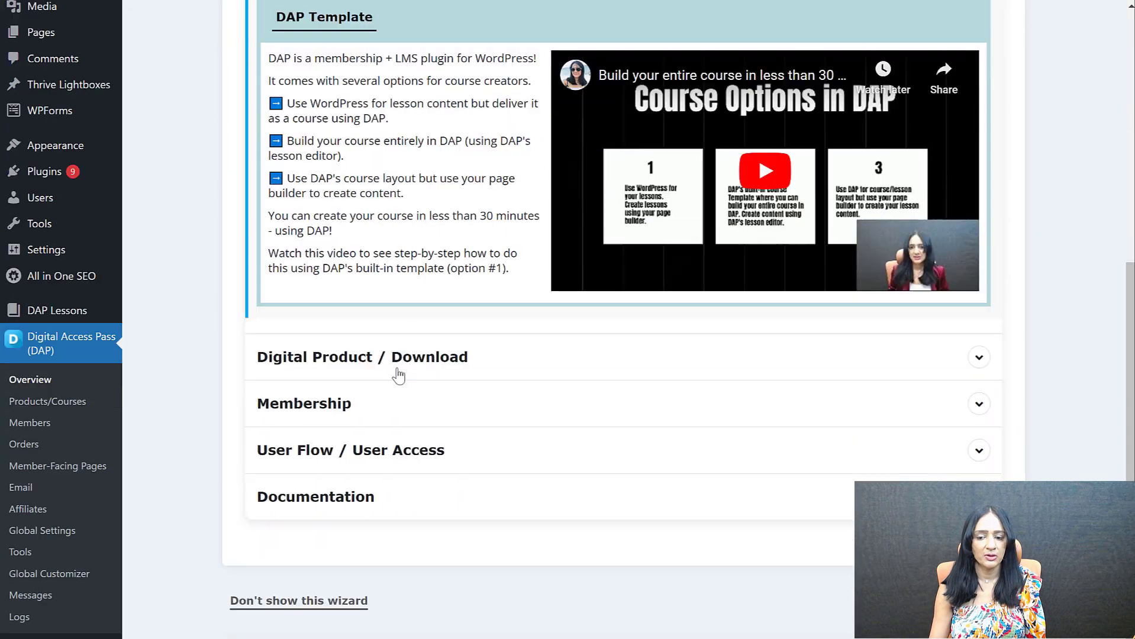
{"action": "left_click", "coordinate": [404, 371]}
{"action": "scroll", "coordinate": [268, 330], "scroll_direction": "up", "scroll_amount": 4}
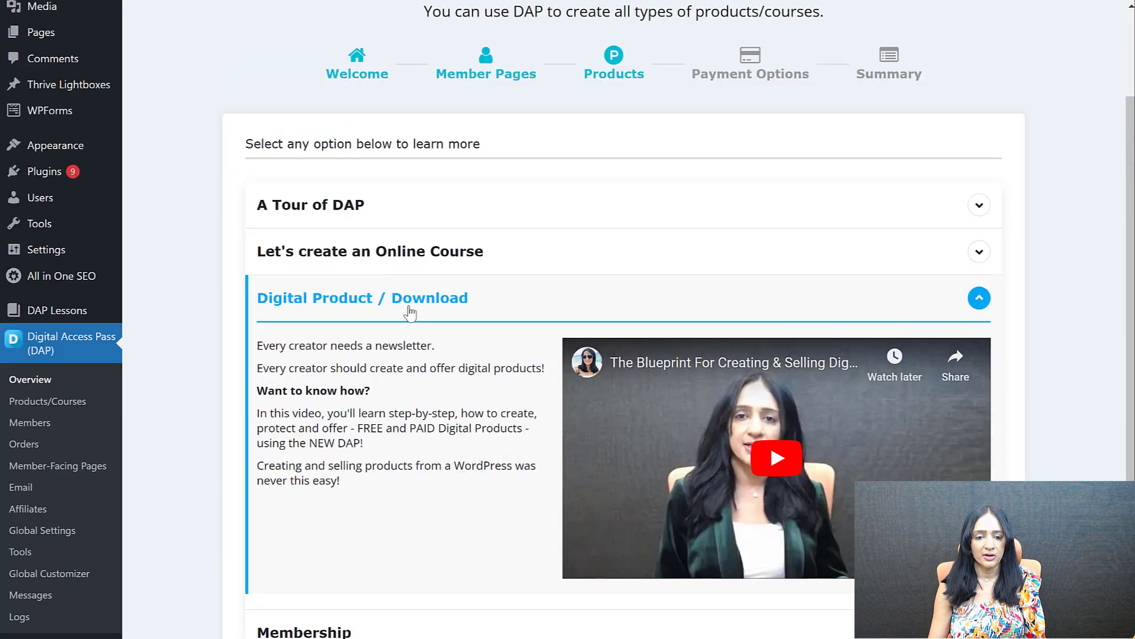
{"action": "scroll", "coordinate": [354, 458], "scroll_direction": "down", "scroll_amount": 3}
{"action": "left_click", "coordinate": [366, 487]}
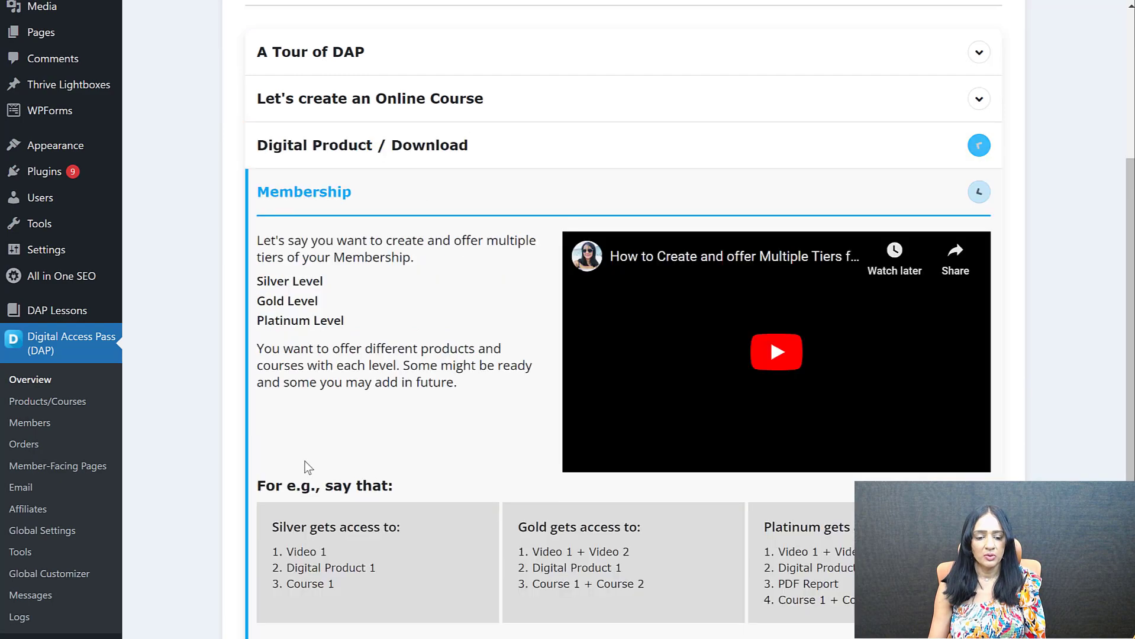
{"action": "scroll", "coordinate": [540, 399], "scroll_direction": "down", "scroll_amount": 1}
{"action": "left_click", "coordinate": [384, 599]}
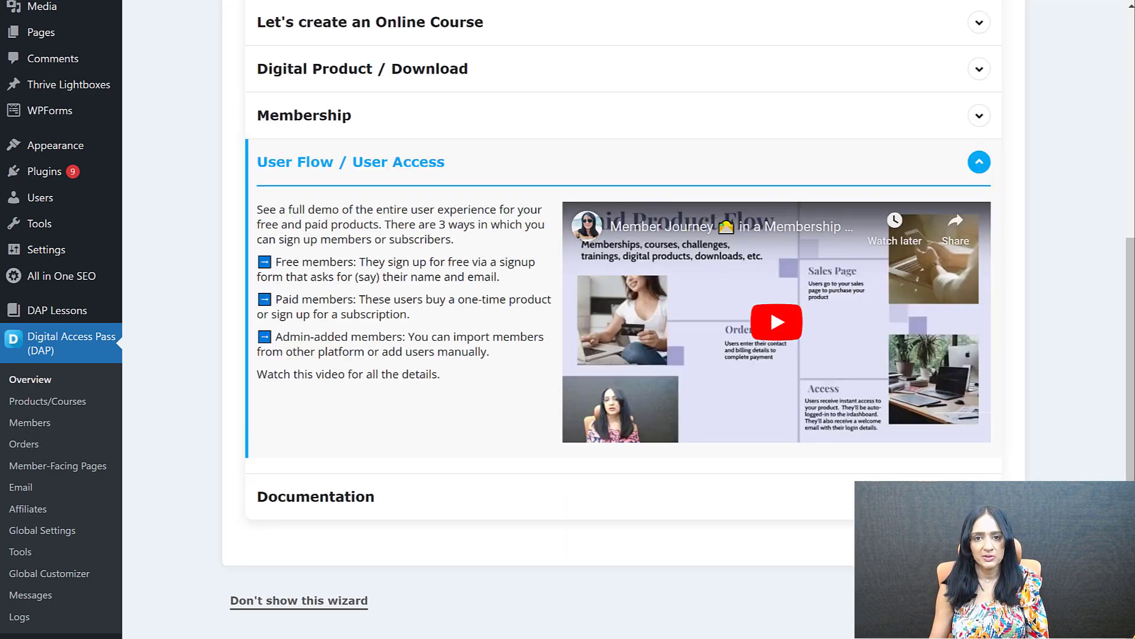
{"action": "left_click", "coordinate": [390, 508]}
{"action": "scroll", "coordinate": [400, 523], "scroll_direction": "up", "scroll_amount": 4}
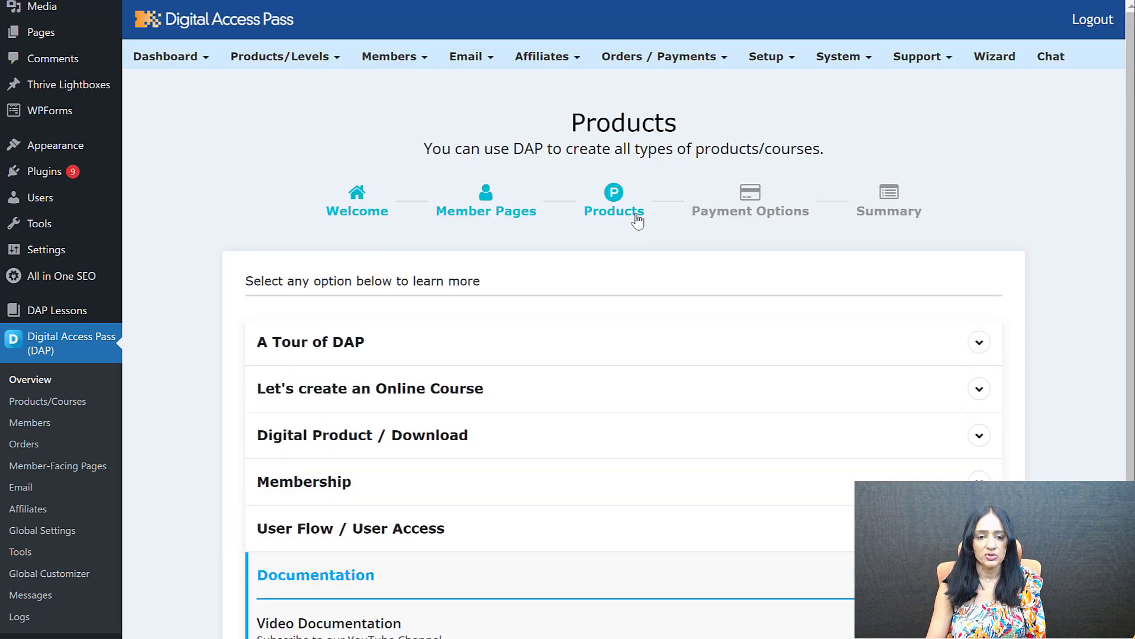
Continue past Payment Options to the wizard's final summary and look over the product types offered for creation.
{"action": "left_click", "coordinate": [775, 210]}
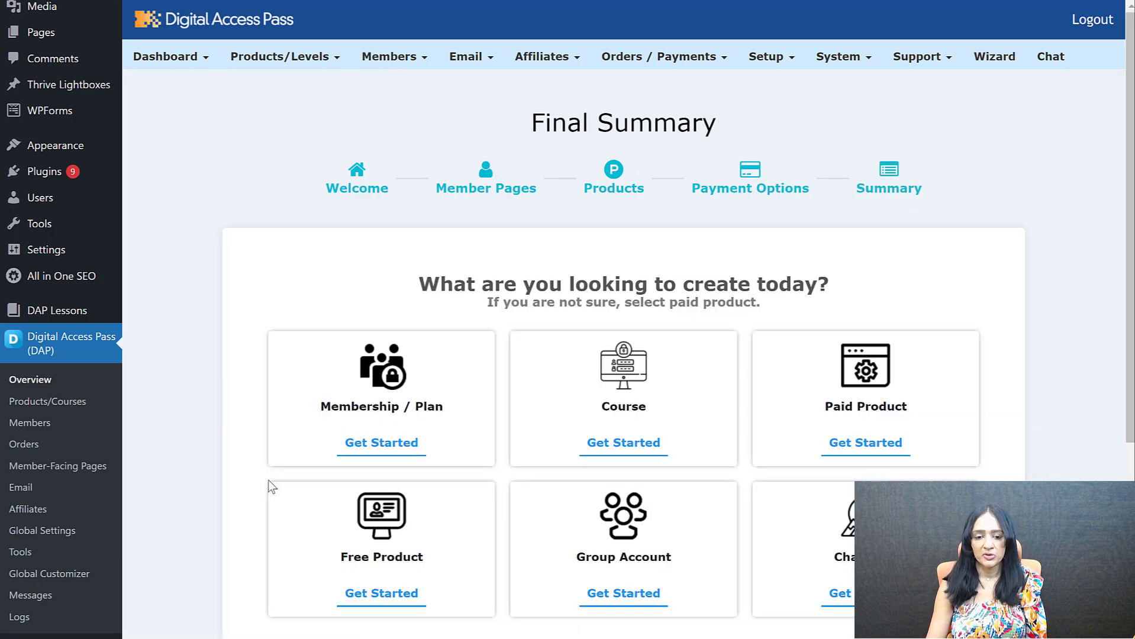
{"action": "scroll", "coordinate": [323, 441], "scroll_direction": "down", "scroll_amount": 1}
{"action": "scroll", "coordinate": [817, 462], "scroll_direction": "up", "scroll_amount": 1}
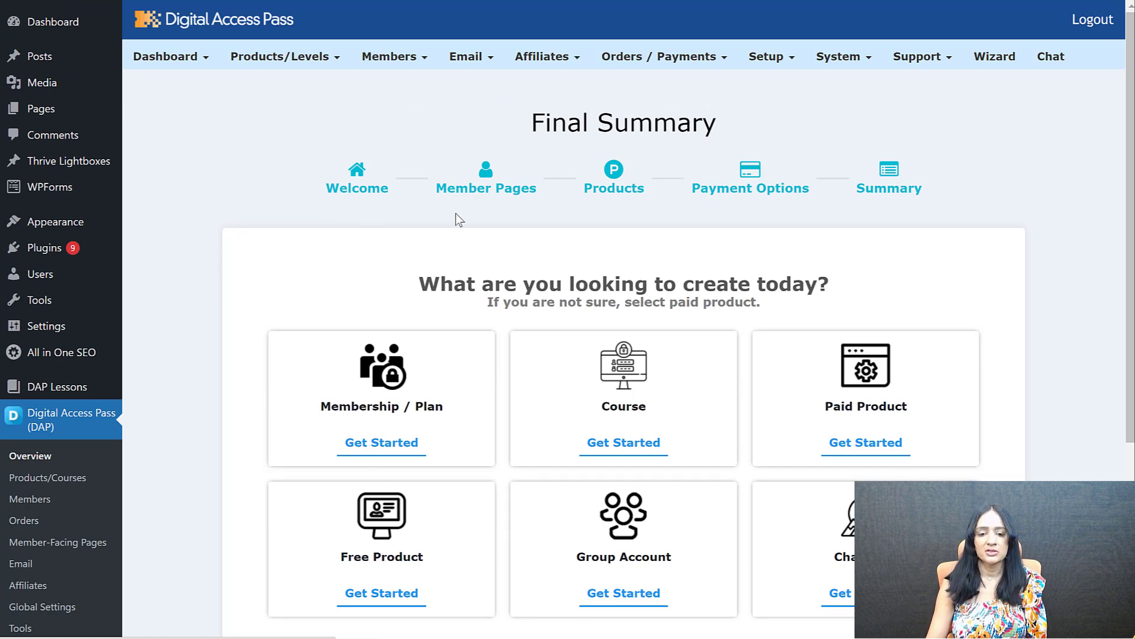
{"action": "scroll", "coordinate": [127, 442], "scroll_direction": "down", "scroll_amount": 2}
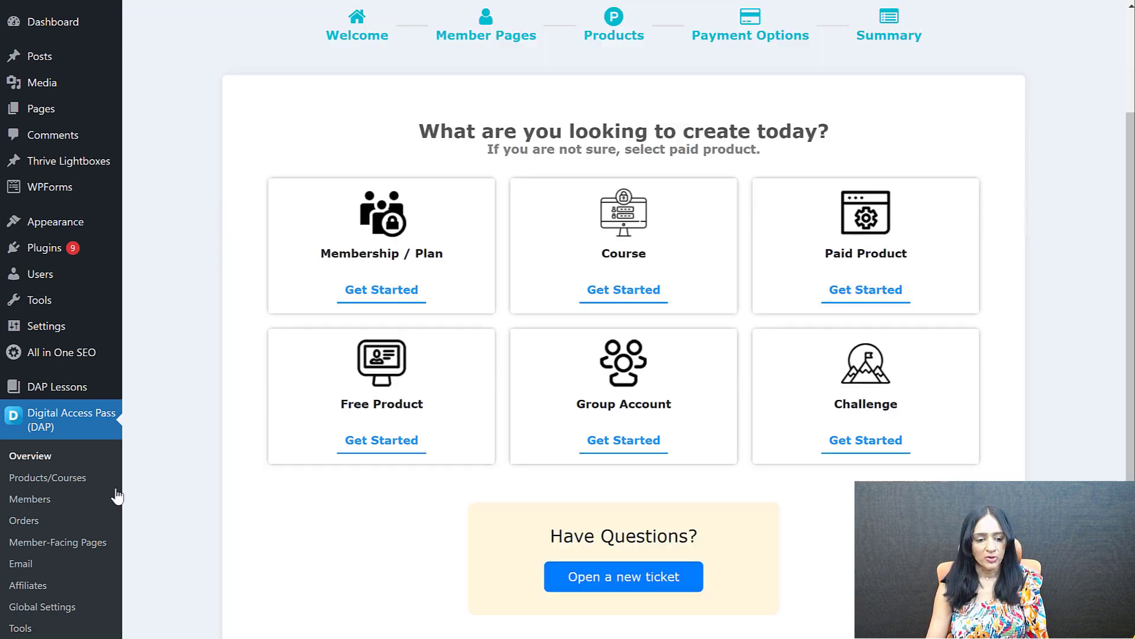
{"action": "scroll", "coordinate": [228, 367], "scroll_direction": "up", "scroll_amount": 2}
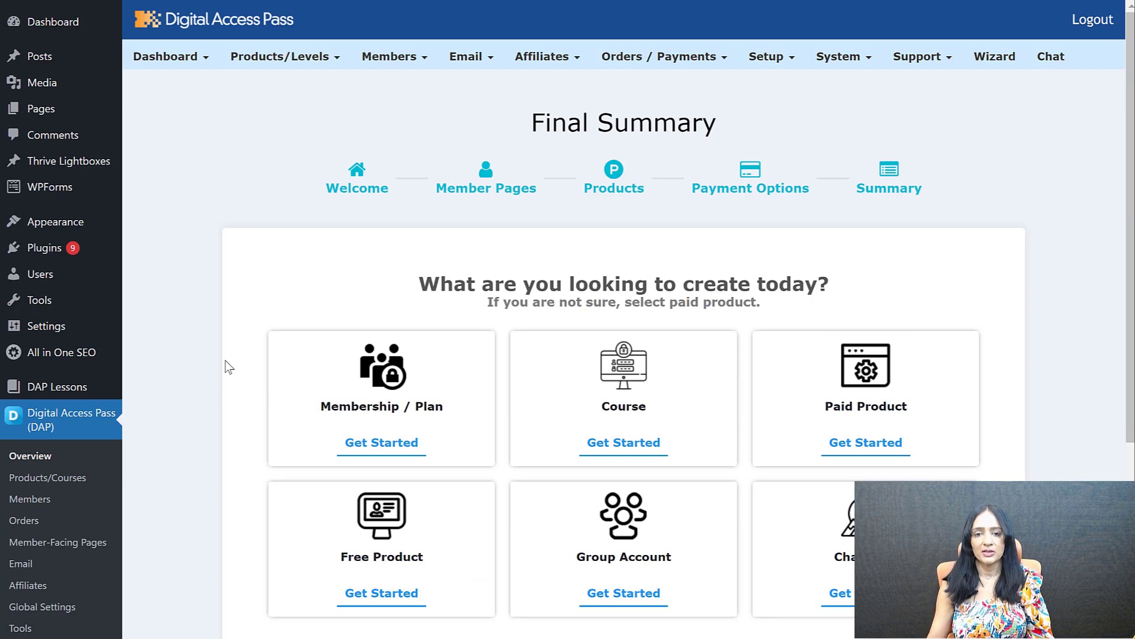